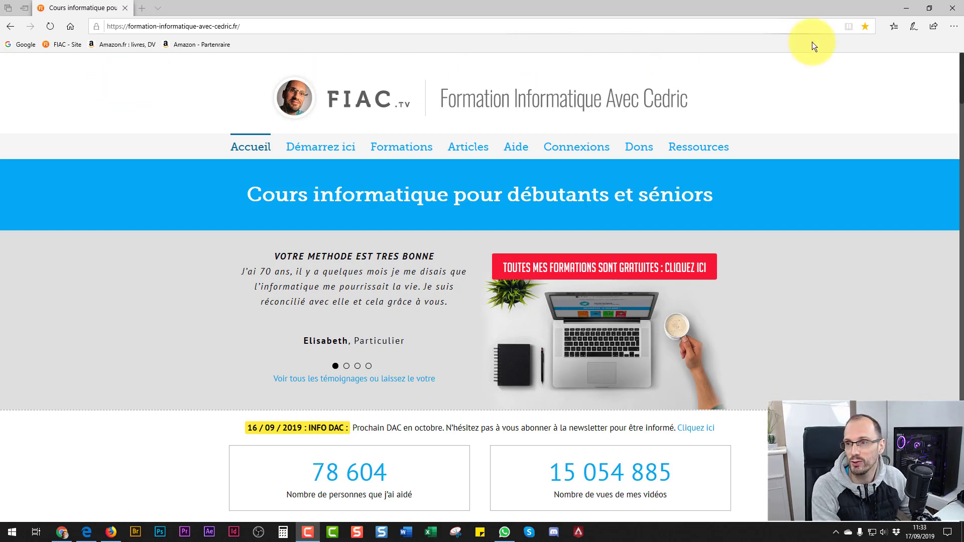
Step: Minimize the browser and open the Documents numérisés folder inside Documents in File Explorer
click(908, 9)
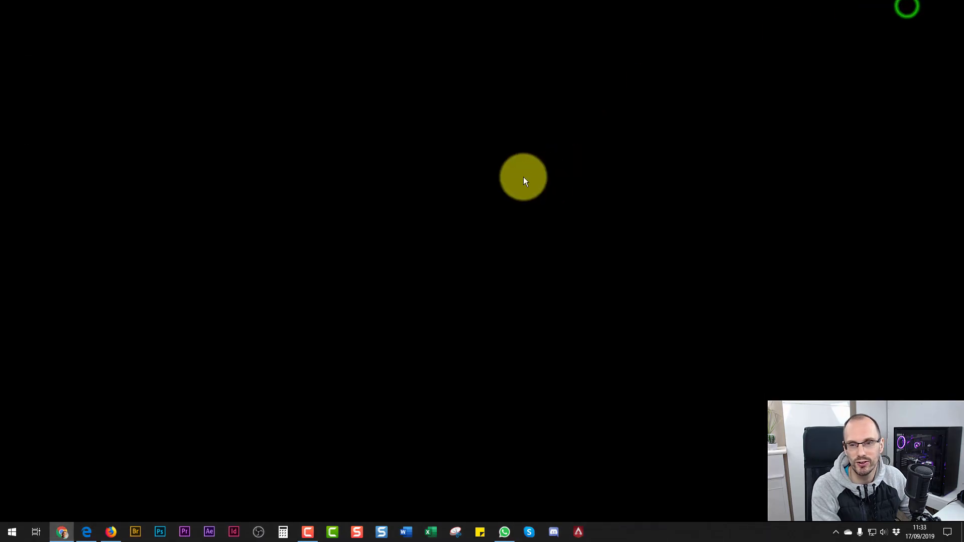
click(525, 177)
key(super+e)
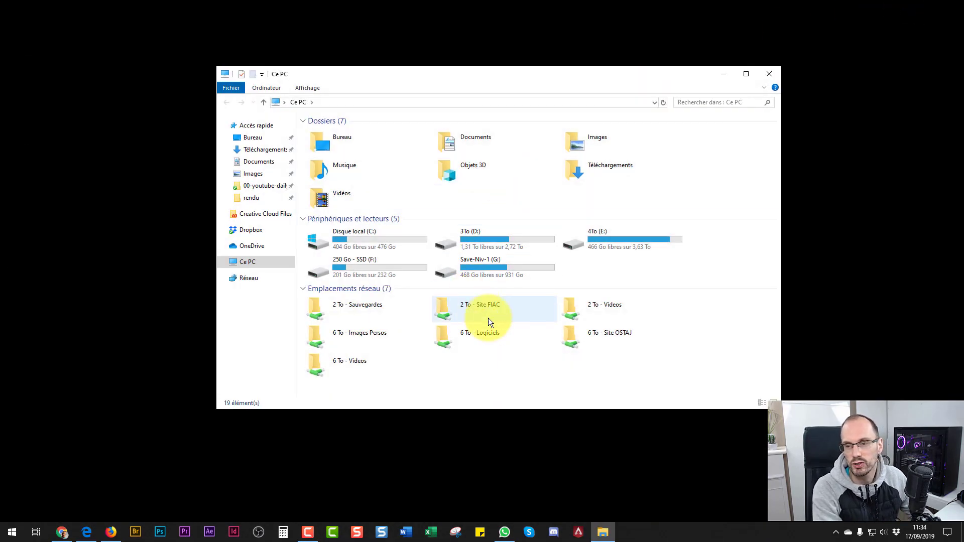
double_click(458, 139)
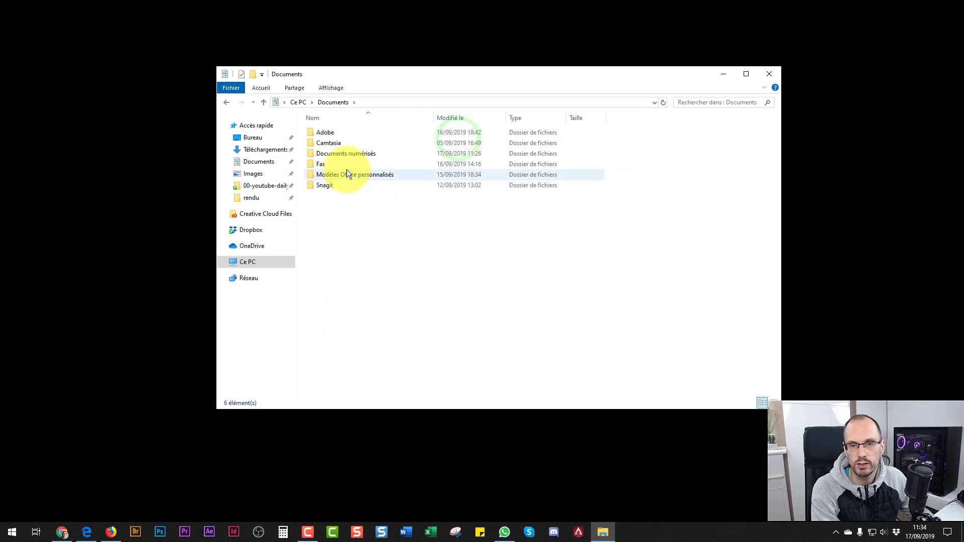
double_click(344, 153)
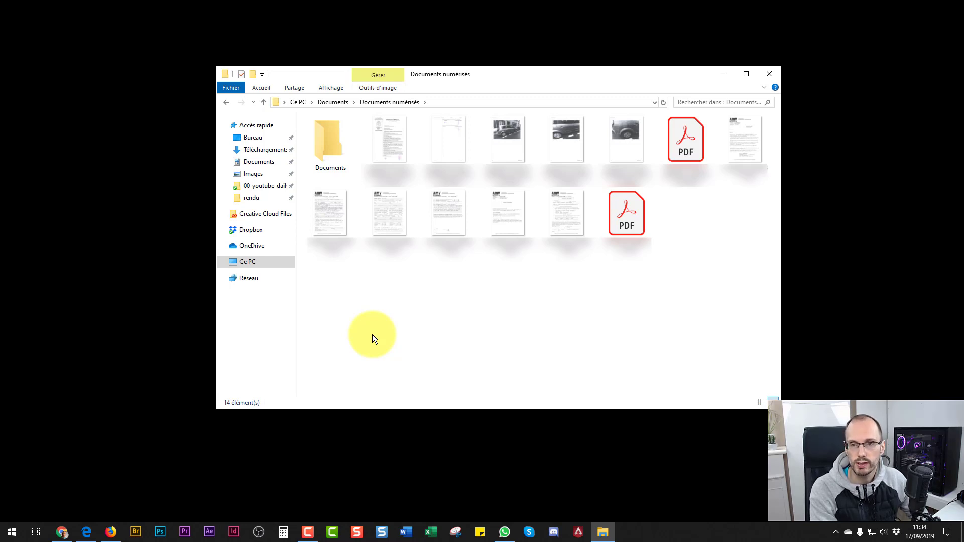
click(391, 138)
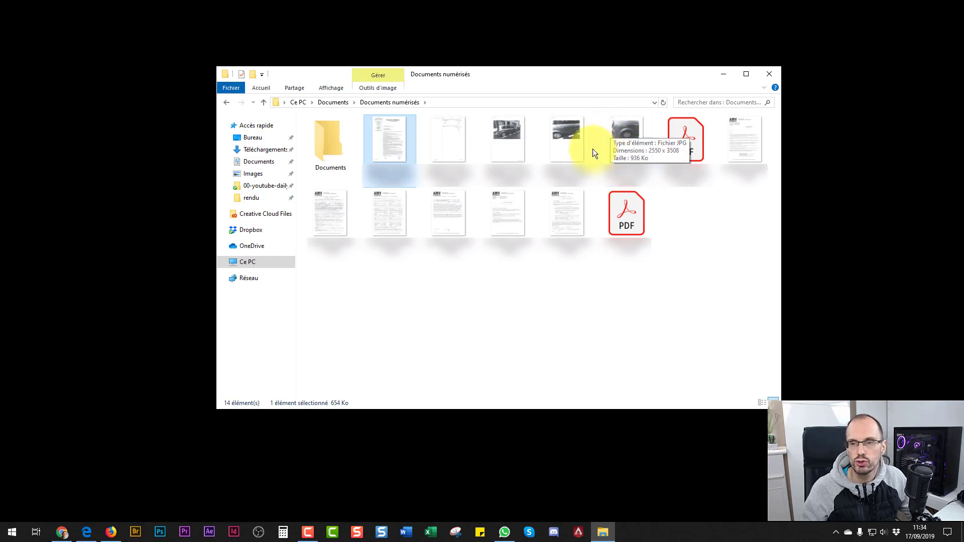
shift+click(627, 154)
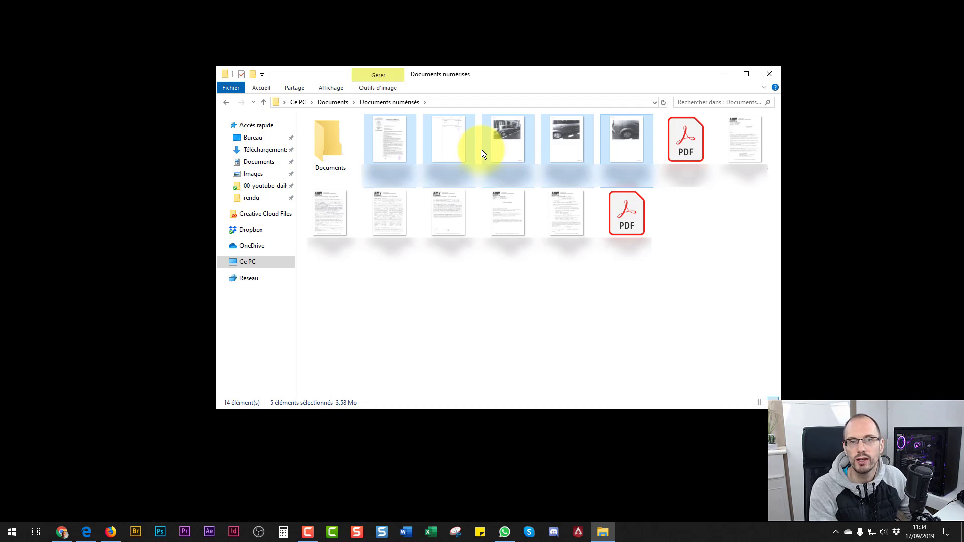
click(417, 299)
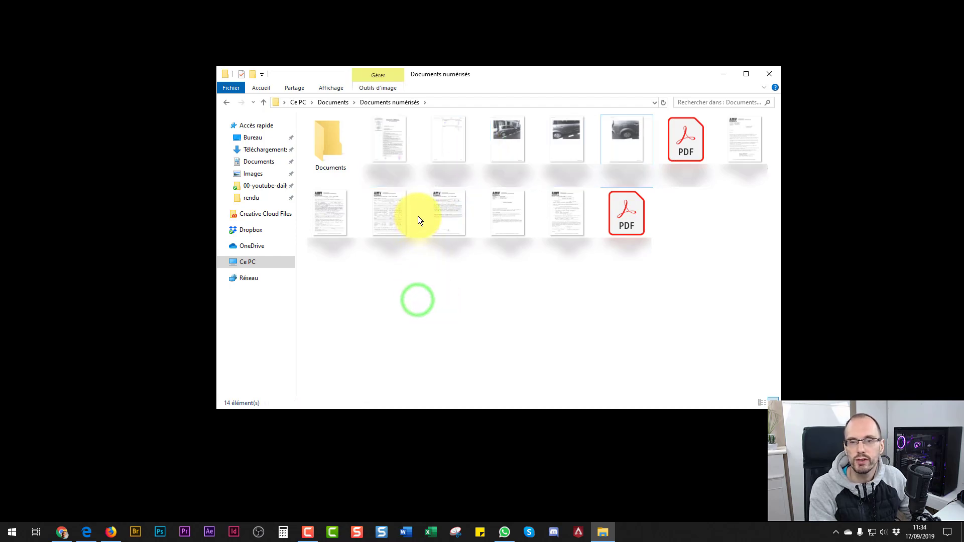
drag(361, 115, 628, 143)
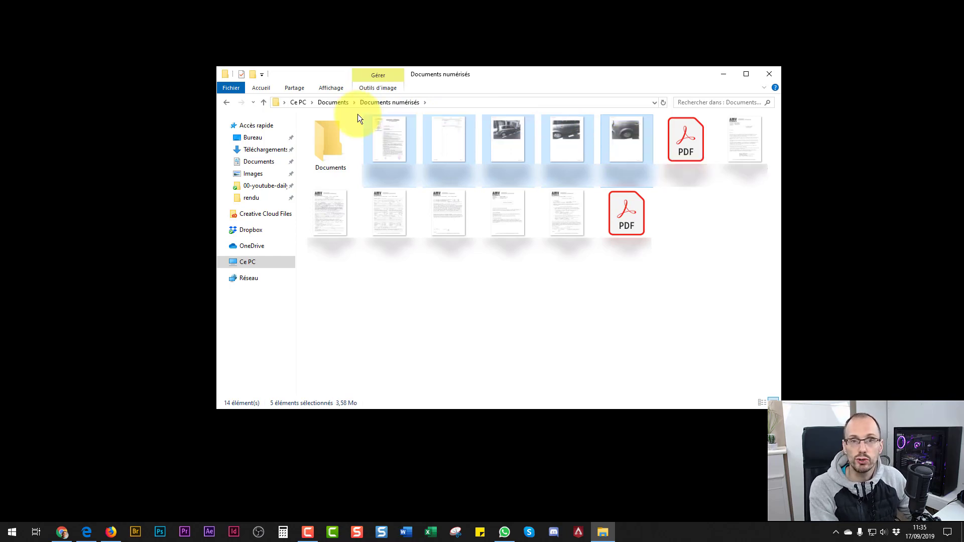
right_click(393, 140)
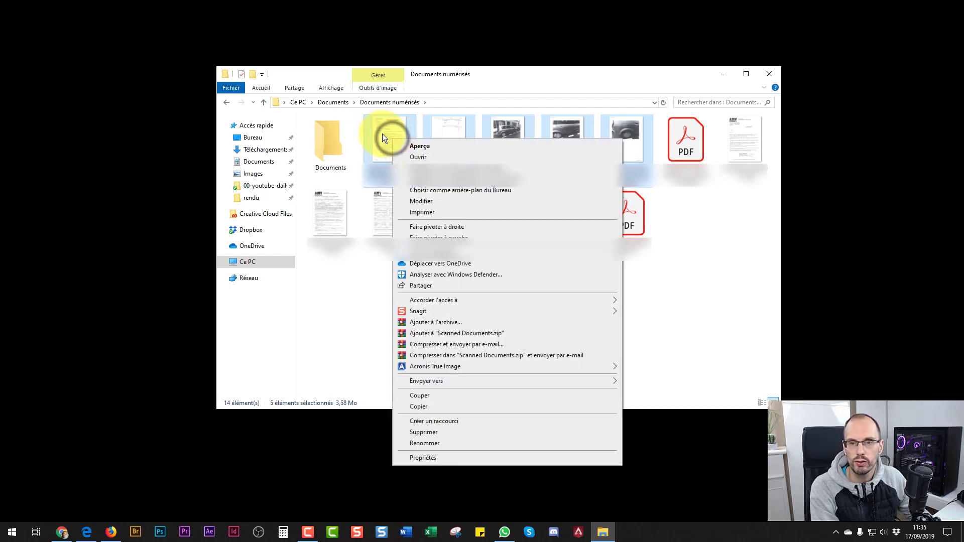
click(356, 127)
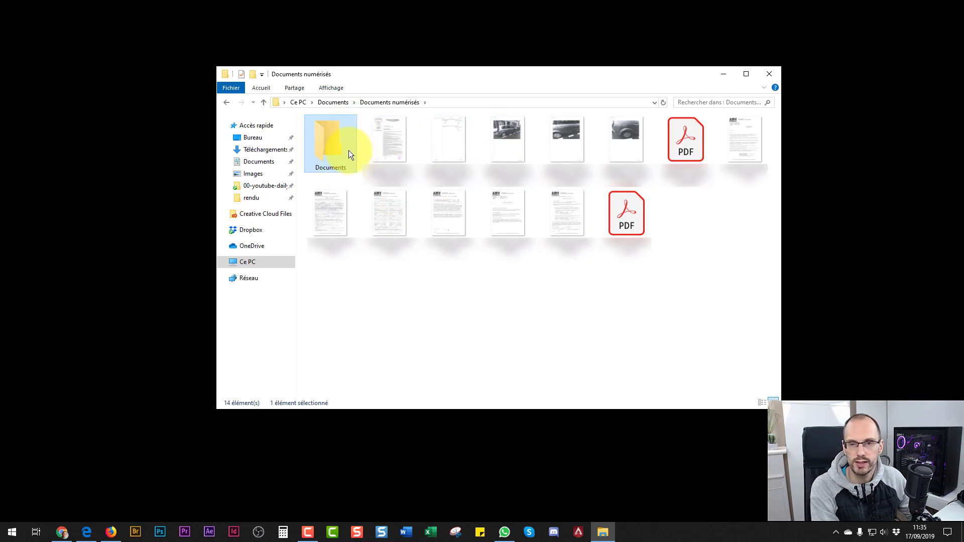
right_click(396, 142)
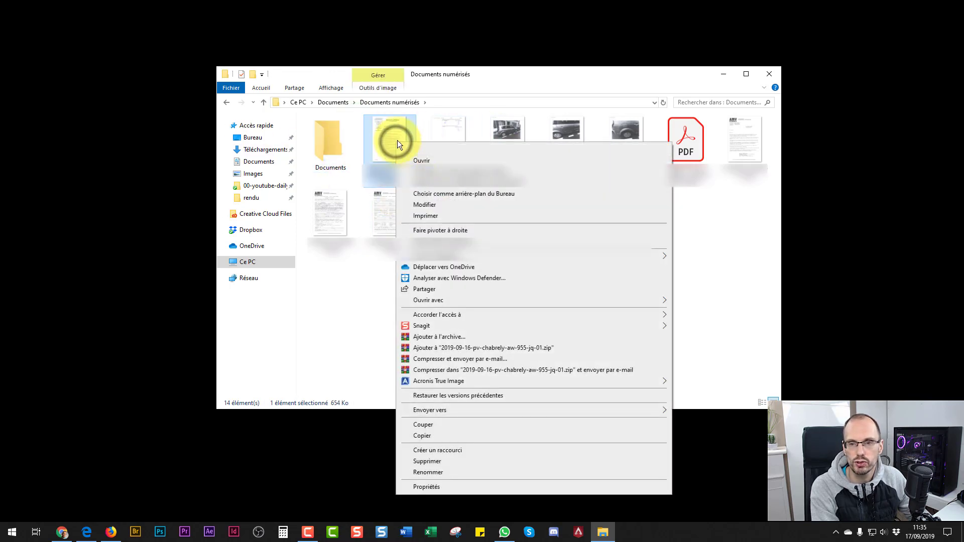
click(363, 121)
Step: Select the five scanned images next to the Documents subfolder, open their print dialog and minimize the folder window
drag(365, 121, 636, 142)
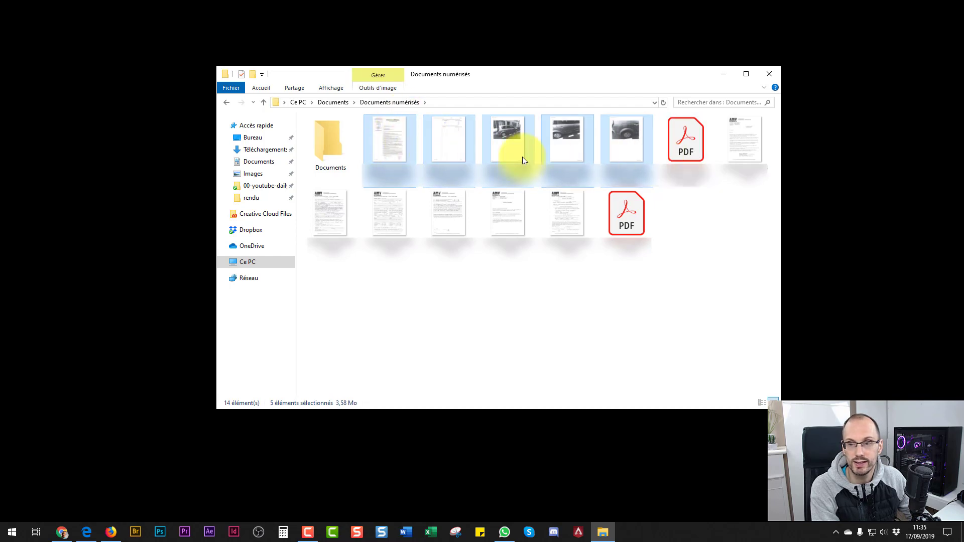
right_click(397, 143)
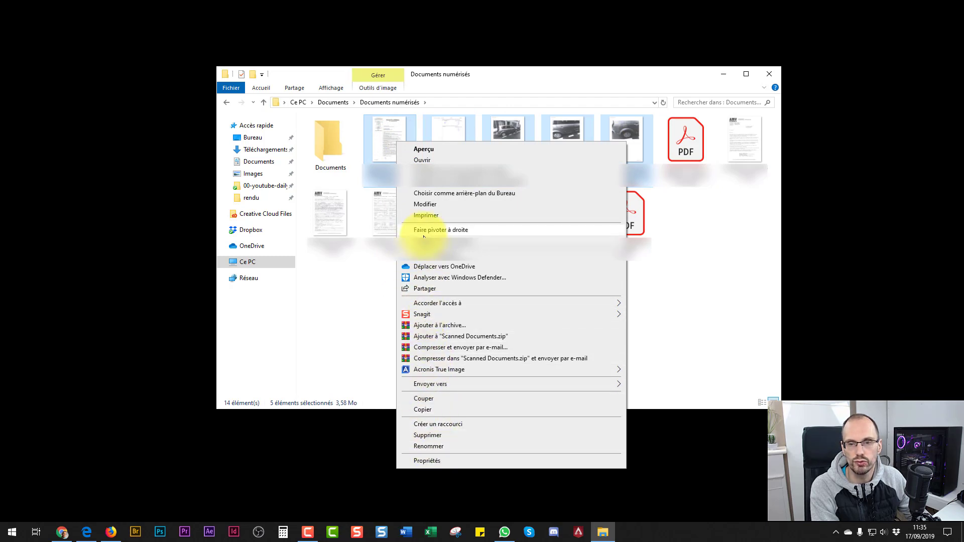
click(425, 215)
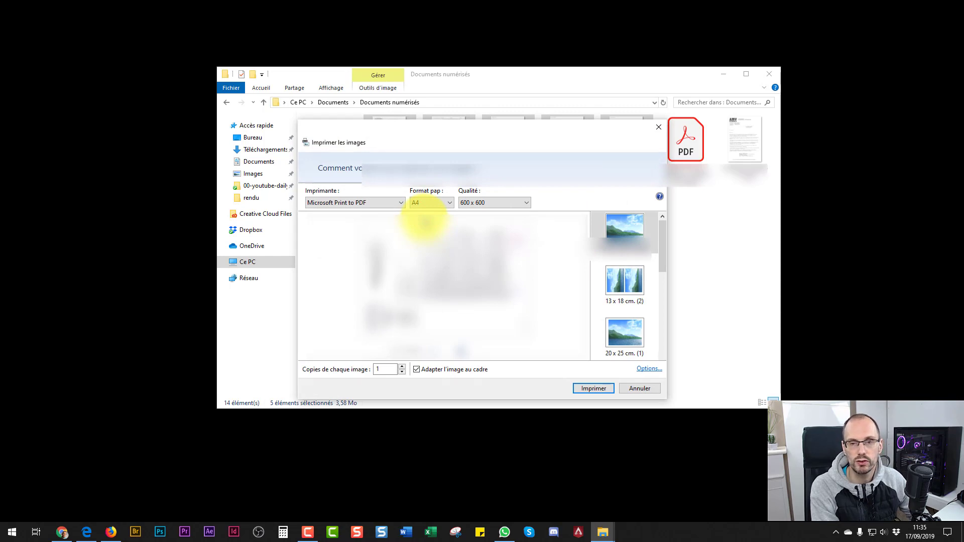
click(721, 74)
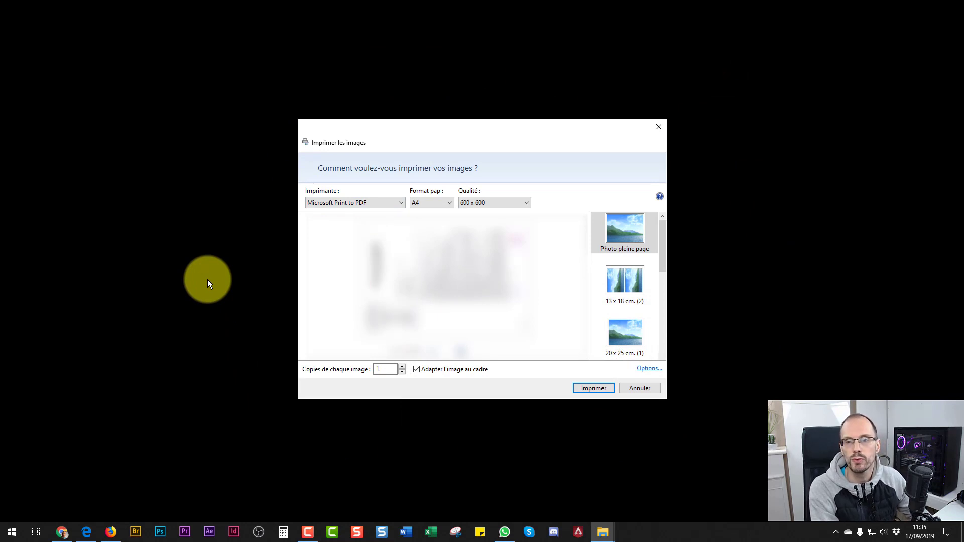
Step: Choose Microsoft Print to PDF as the printer, then review the paper size and quality options and the page preview
click(320, 203)
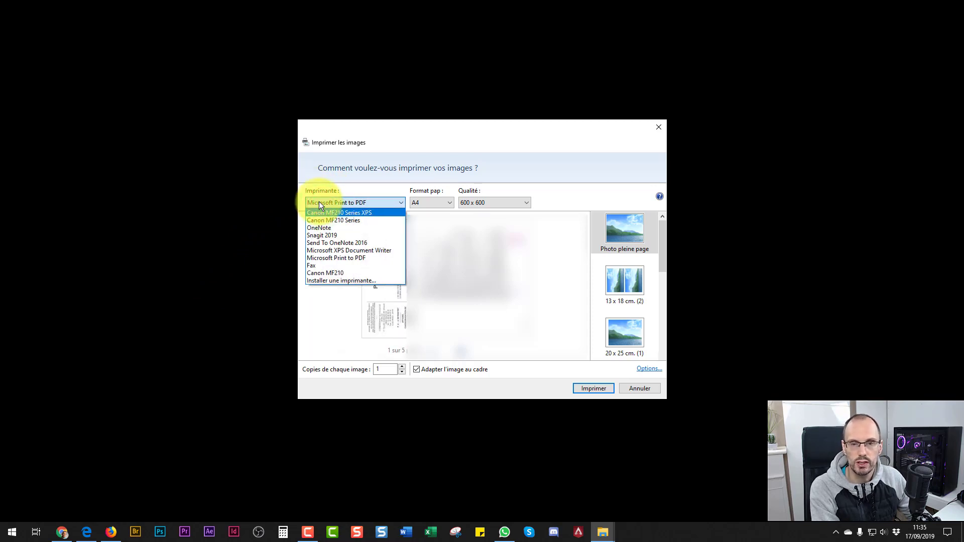
click(318, 258)
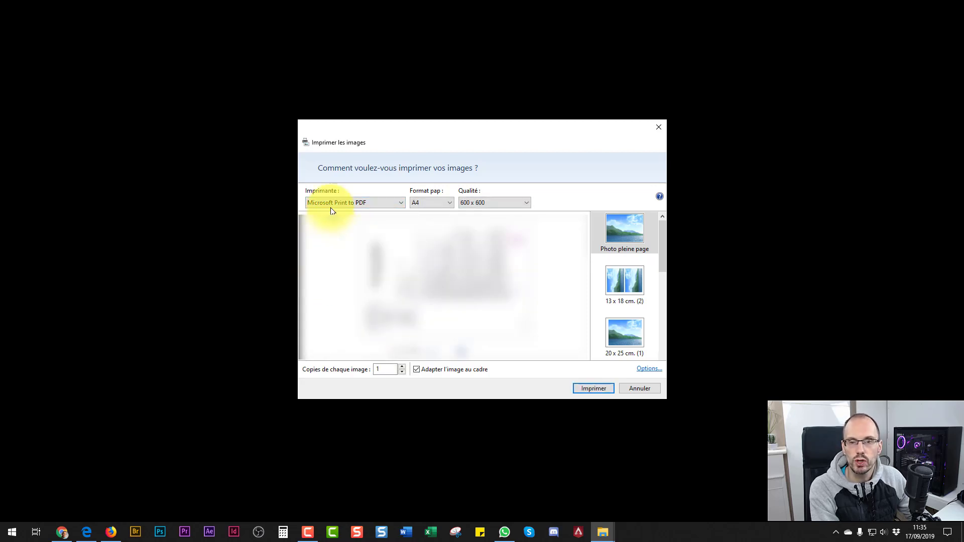
click(427, 201)
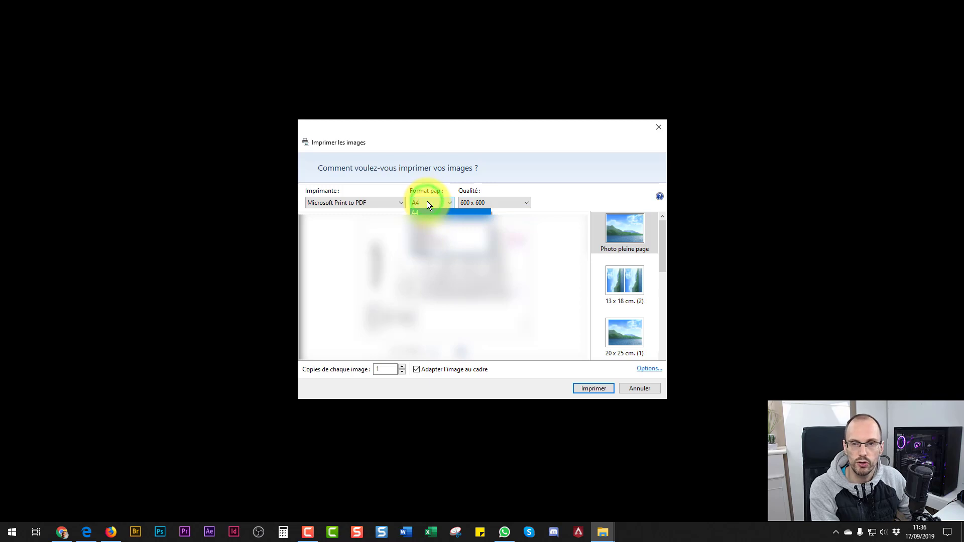
click(431, 182)
click(472, 203)
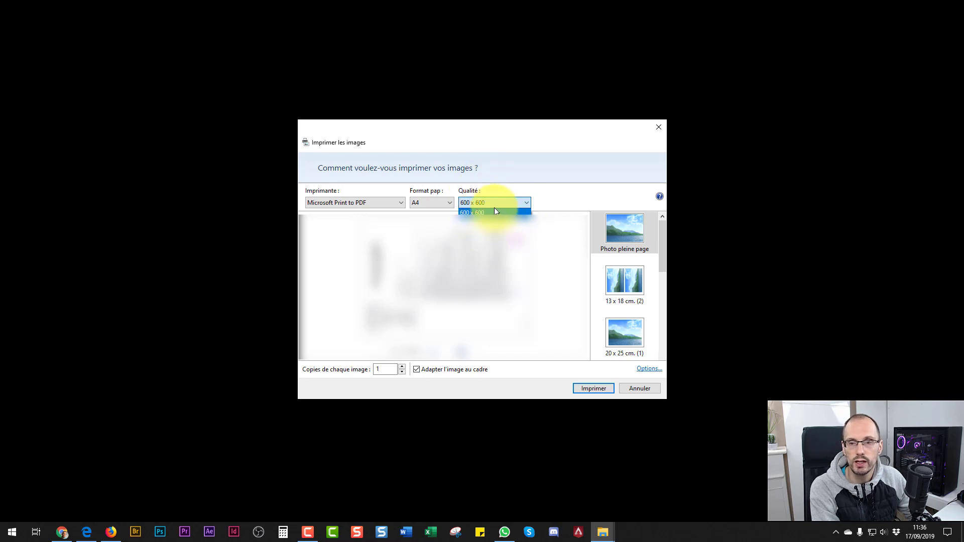
click(523, 185)
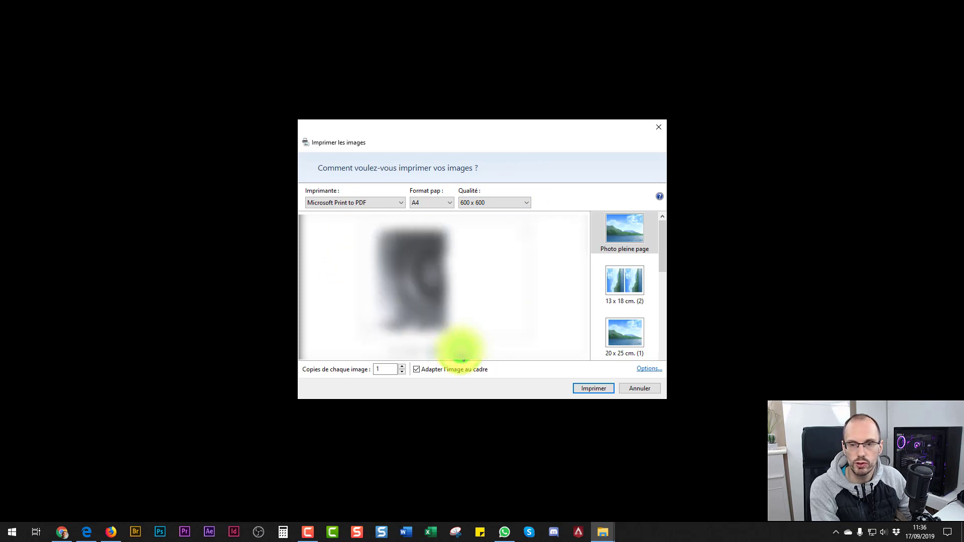
click(430, 352)
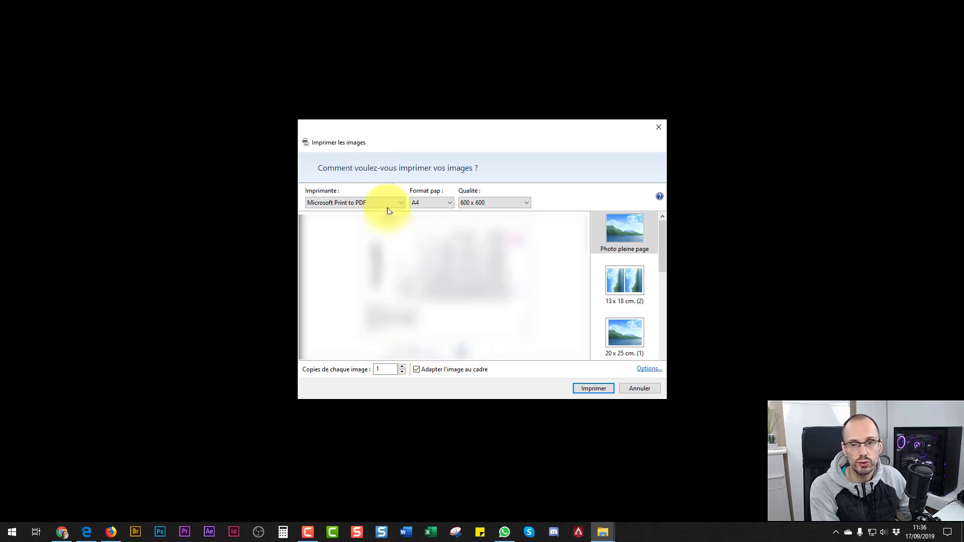
Step: Turn off fitting the images to the frame and set the PDF printer's orientation to Portrait
click(417, 371)
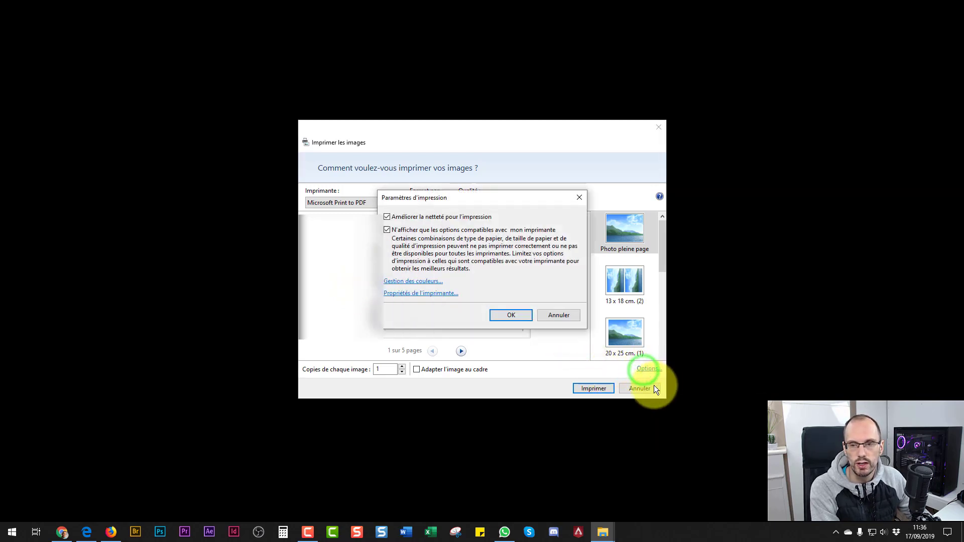
click(410, 297)
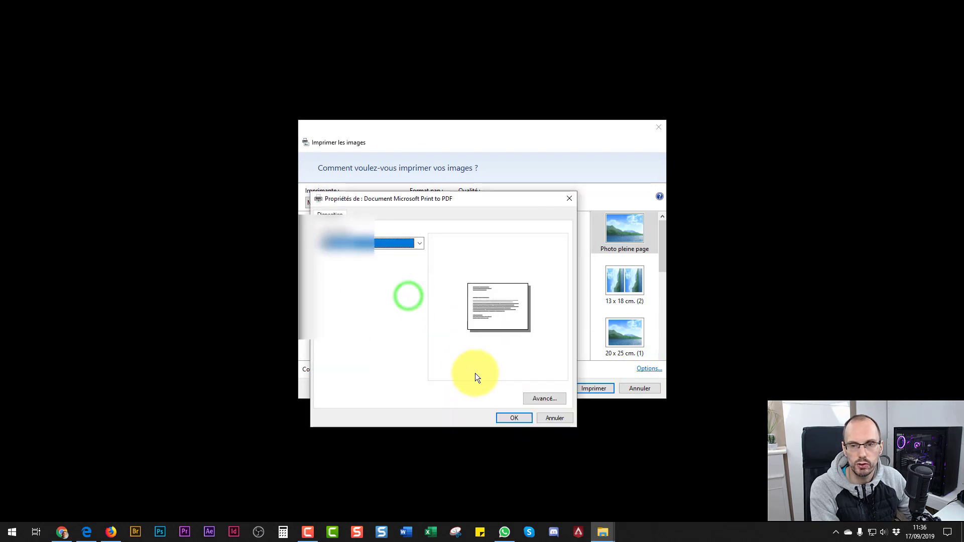
click(352, 244)
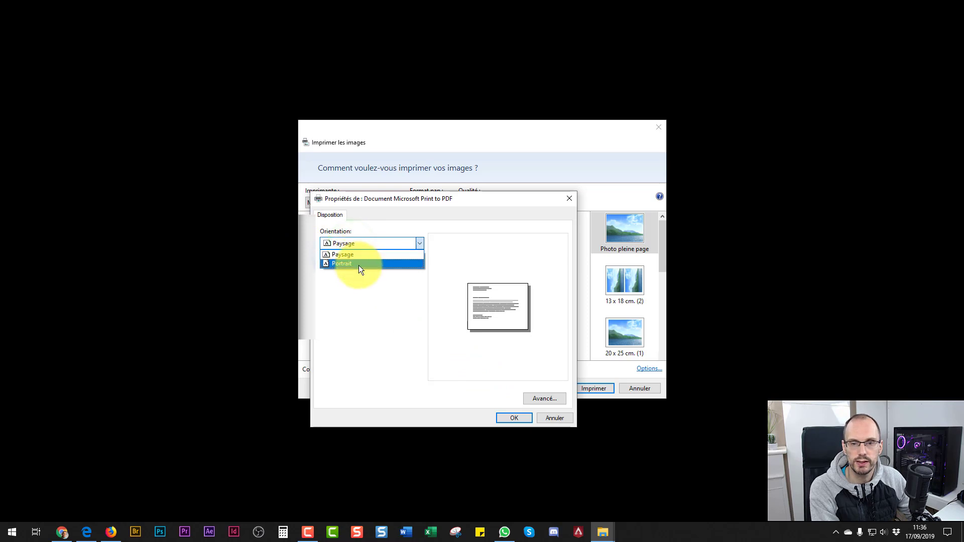
click(356, 263)
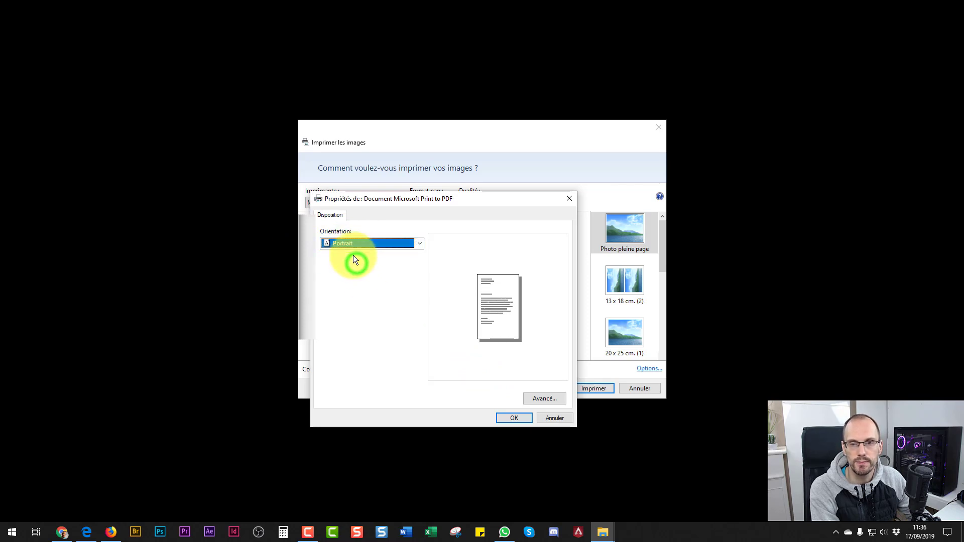
click(346, 243)
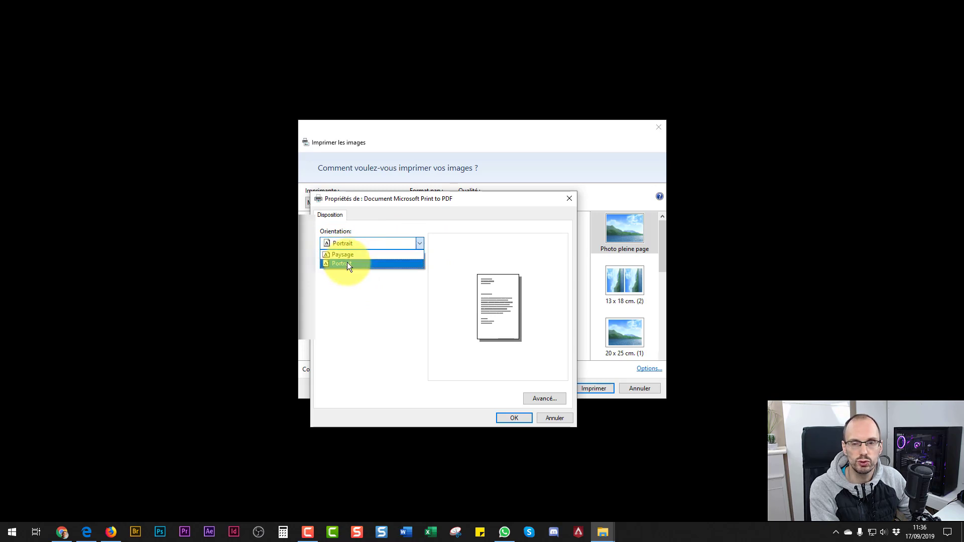
click(369, 319)
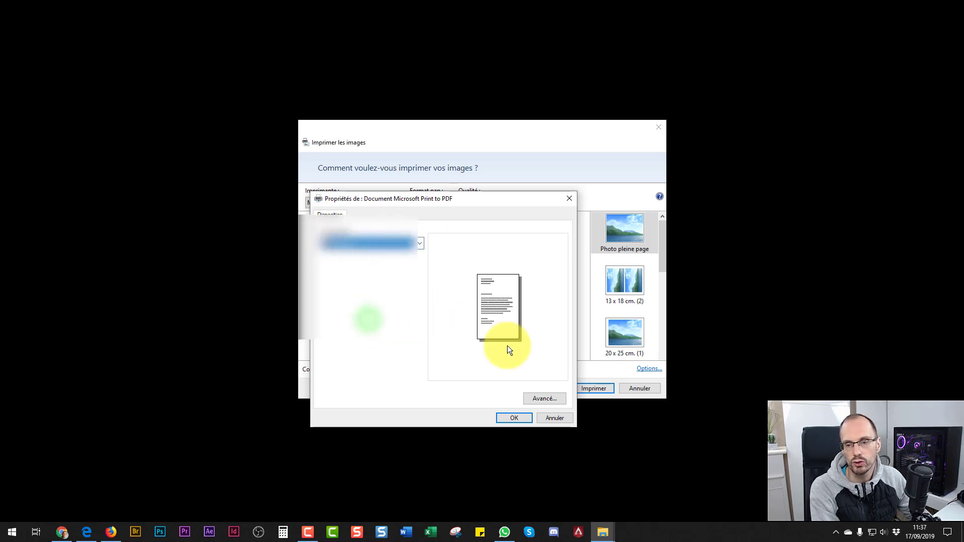
click(507, 419)
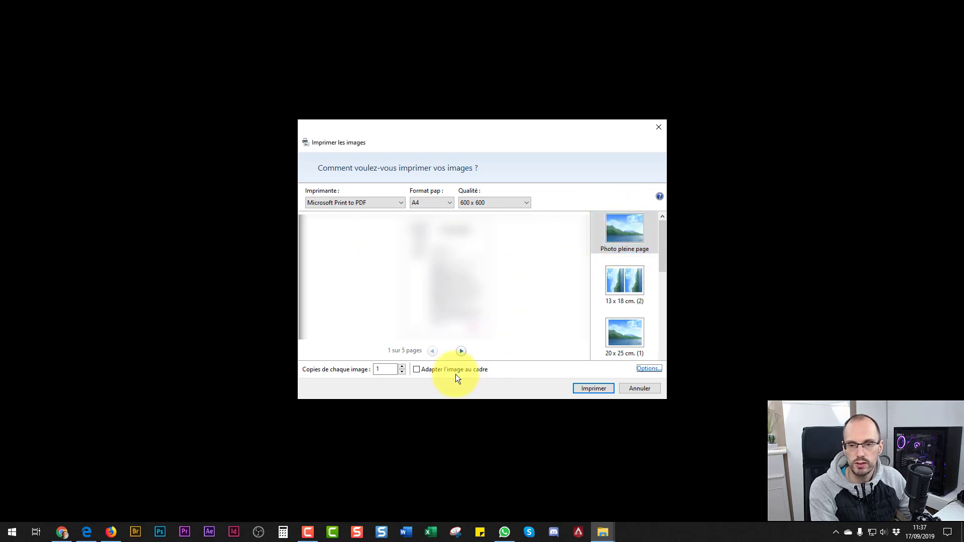
Step: Print the images to a PDF file saved as test on the desktop (Bureau)
click(598, 387)
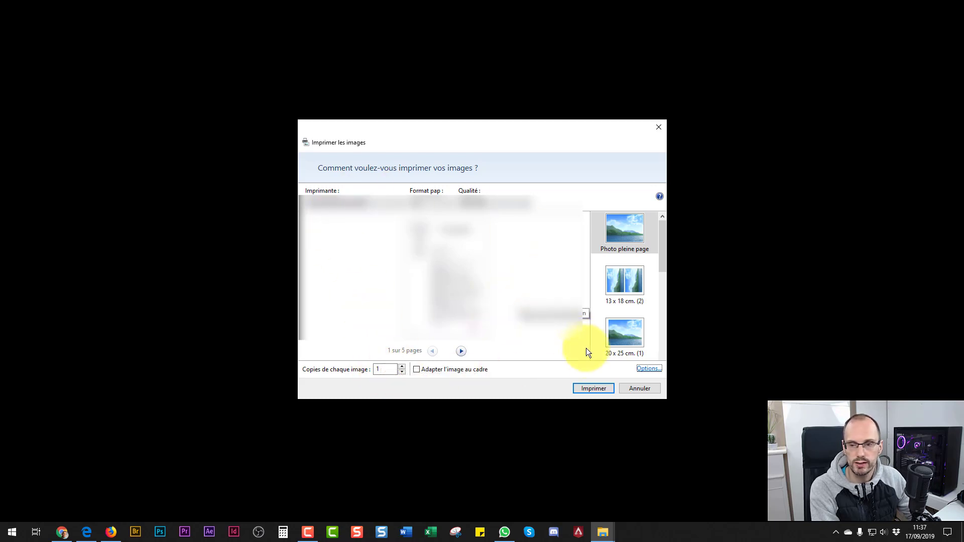
click(590, 390)
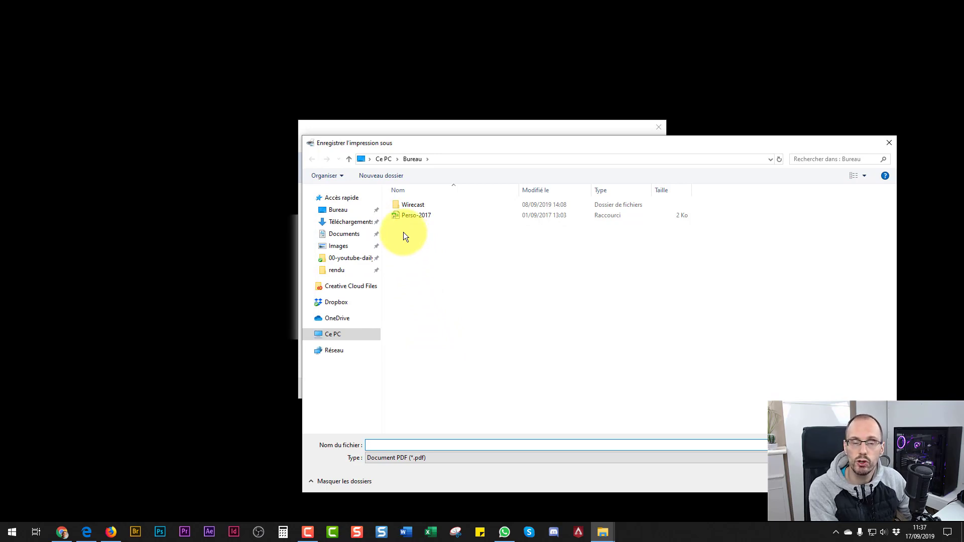
click(341, 212)
click(392, 446)
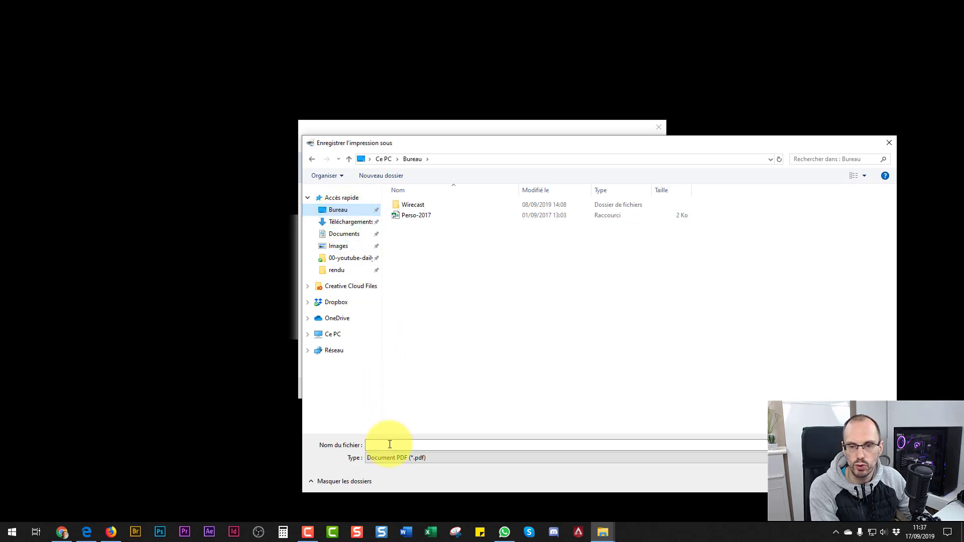
text(test)
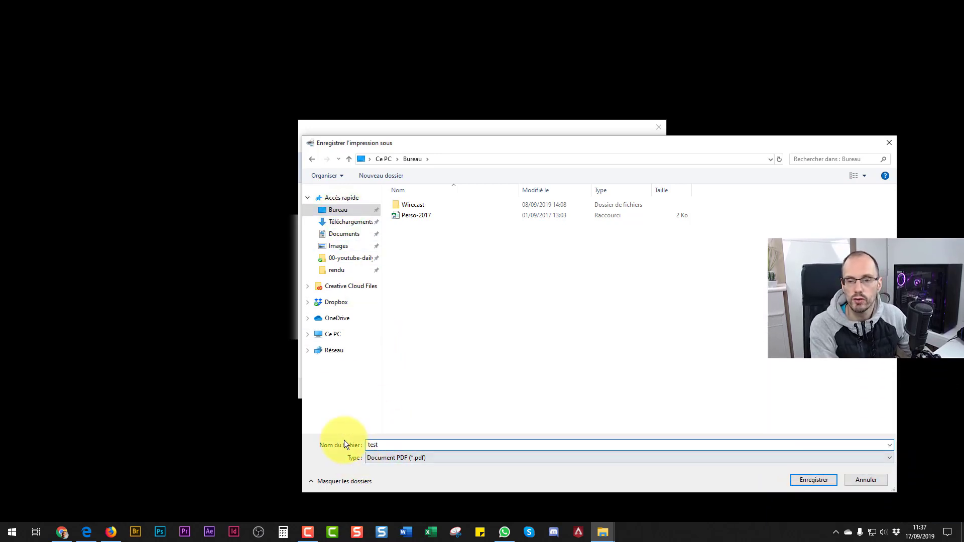
click(817, 481)
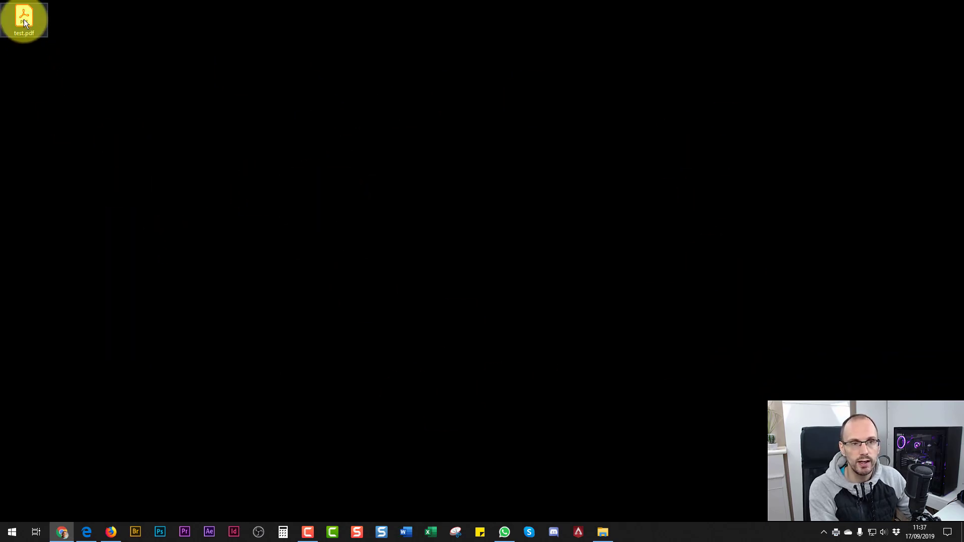
Step: Reposition test.pdf on the desktop and open it in Adobe Acrobat Reader DC
drag(23, 17, 234, 126)
drag(302, 145, 74, 16)
double_click(77, 11)
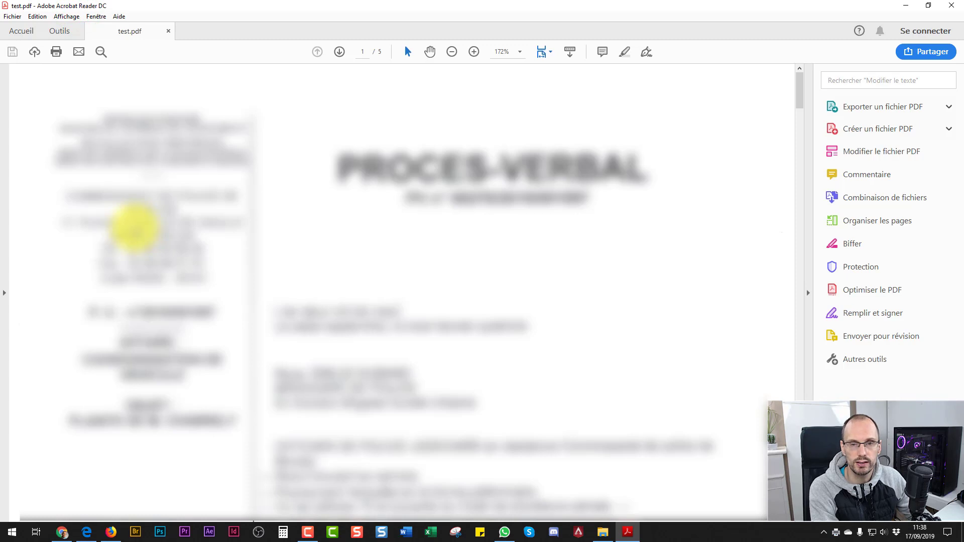
Step: Fit the view to a whole page, check every scanned page of the PDF in order, and close the reader
click(544, 51)
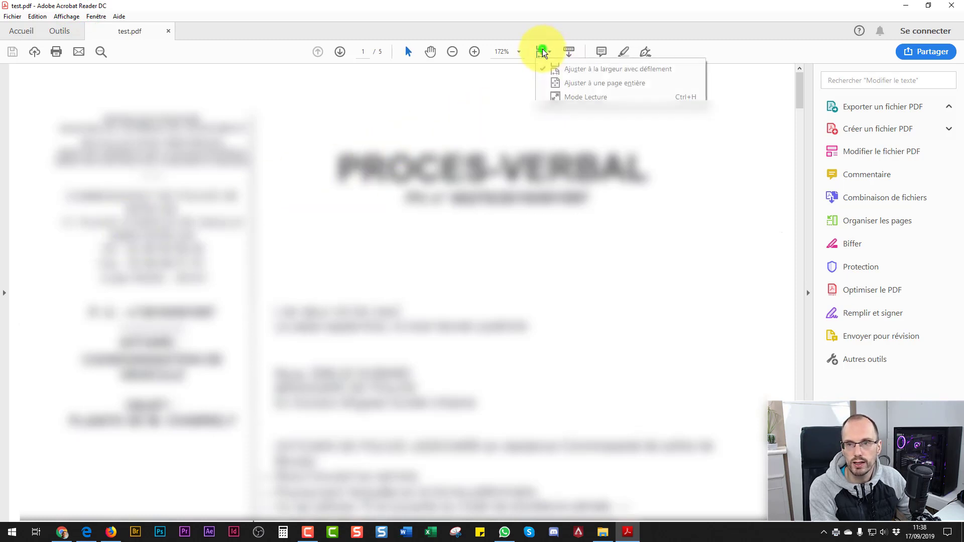
click(571, 85)
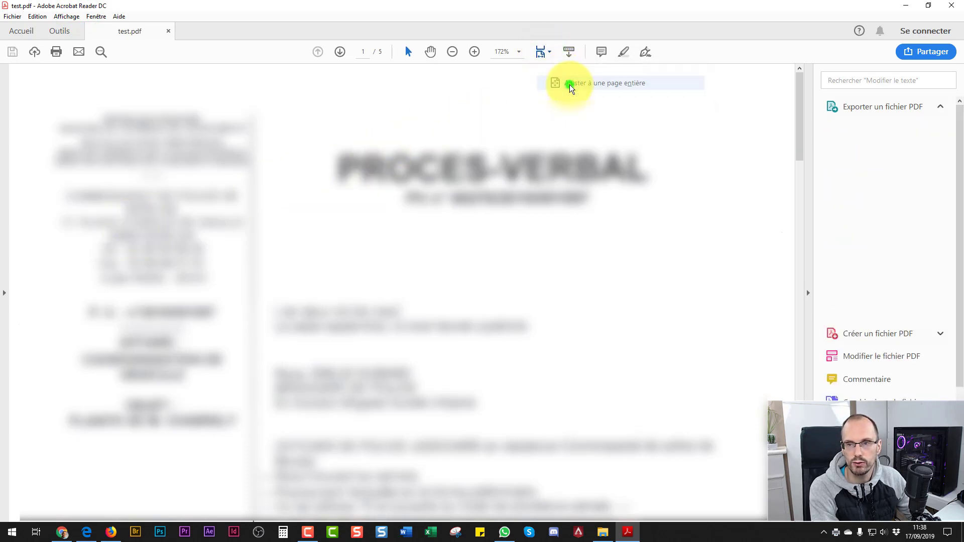
scroll(206, 224, down, 2)
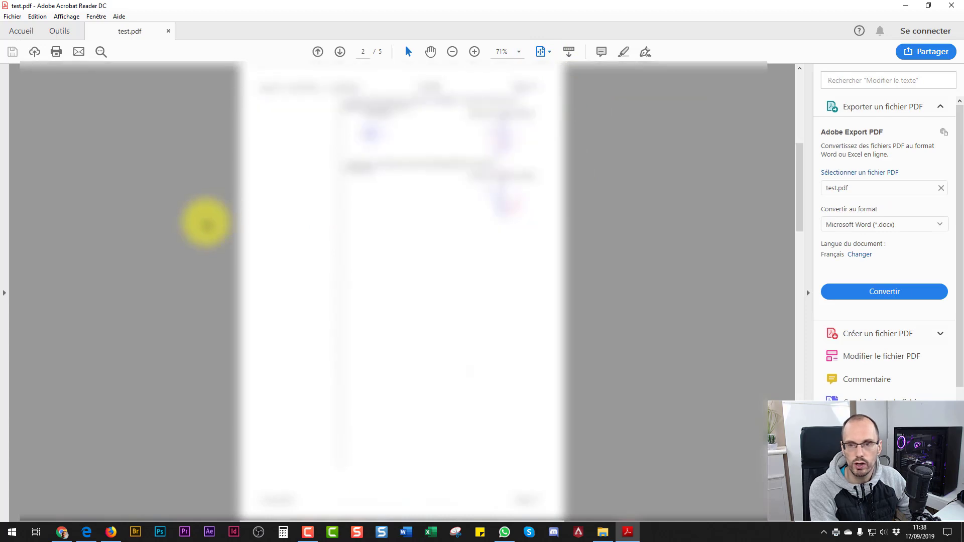
scroll(206, 224, down, 2)
scroll(206, 224, down, 2)
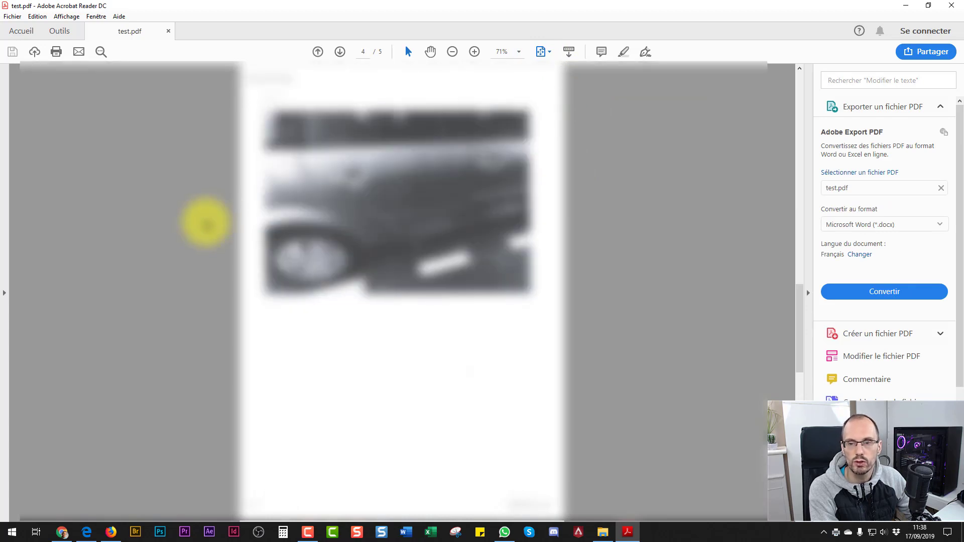
scroll(205, 224, down, 2)
scroll(205, 224, up, 8)
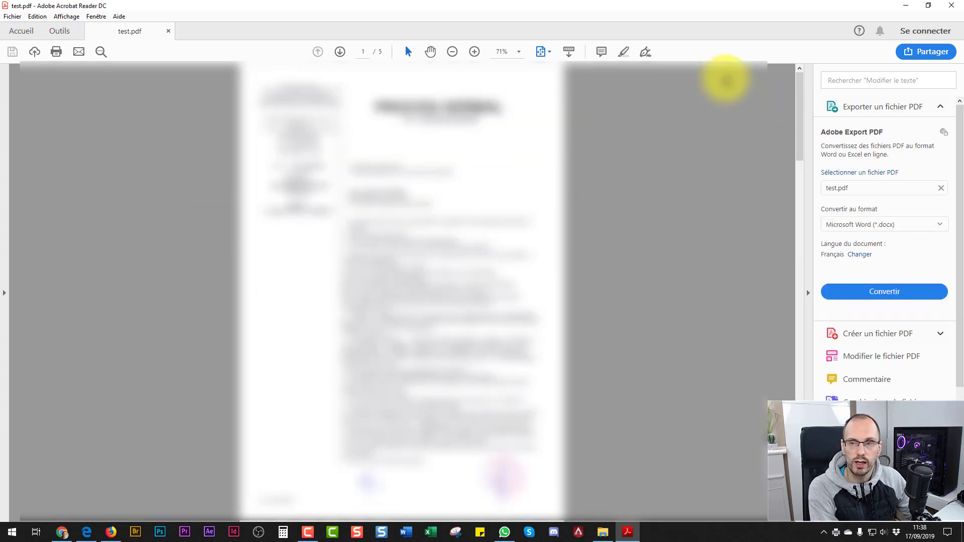
click(951, 9)
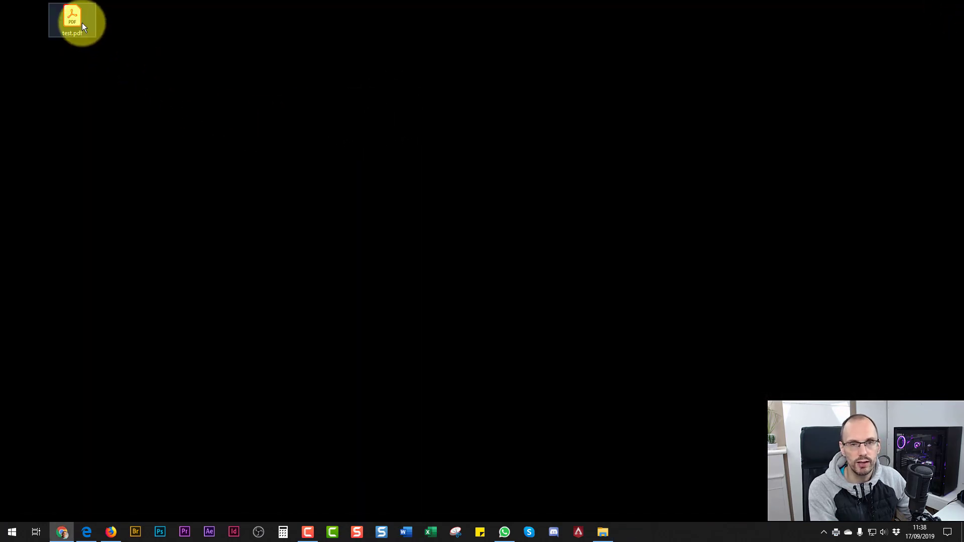
Step: Move test.pdf to an open area of the desktop and check its file size in the file properties
drag(83, 23, 221, 124)
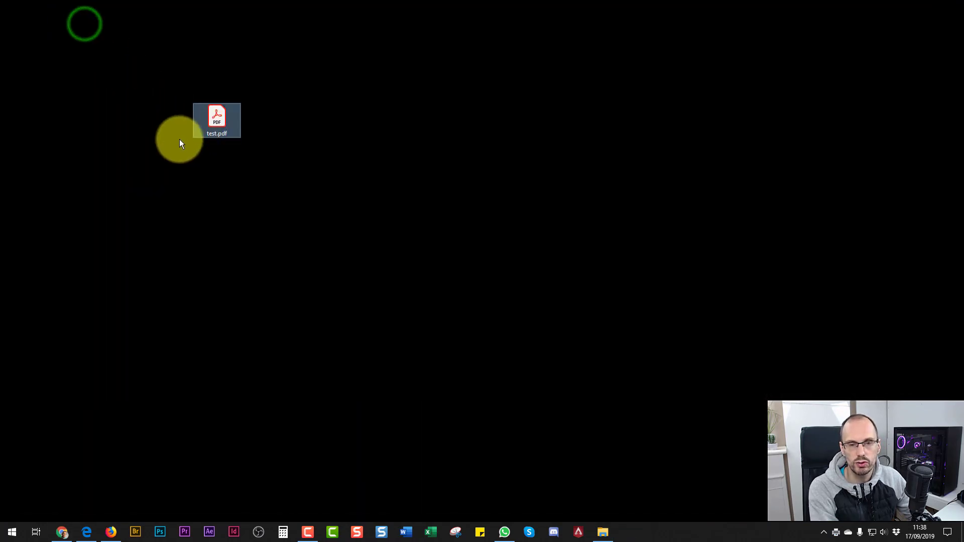
right_click(218, 109)
click(270, 358)
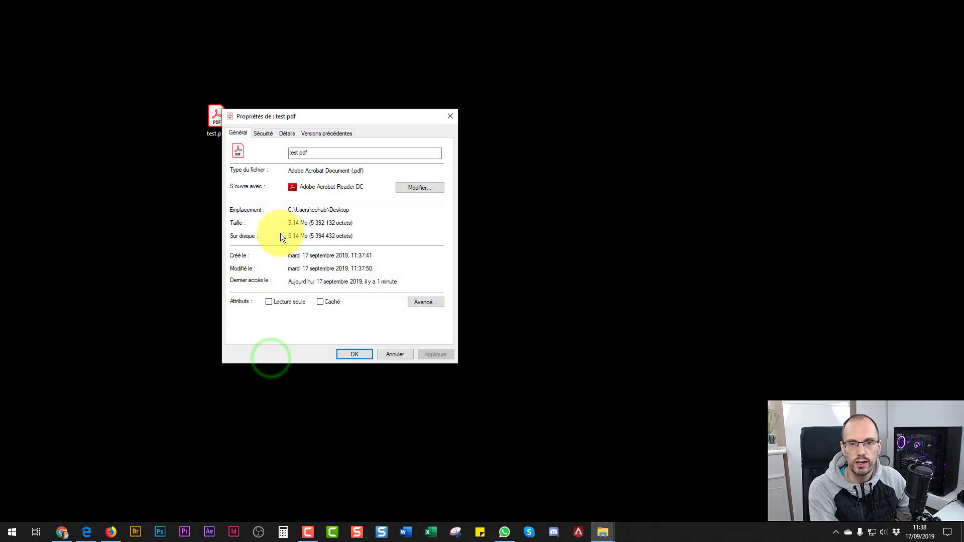
click(387, 359)
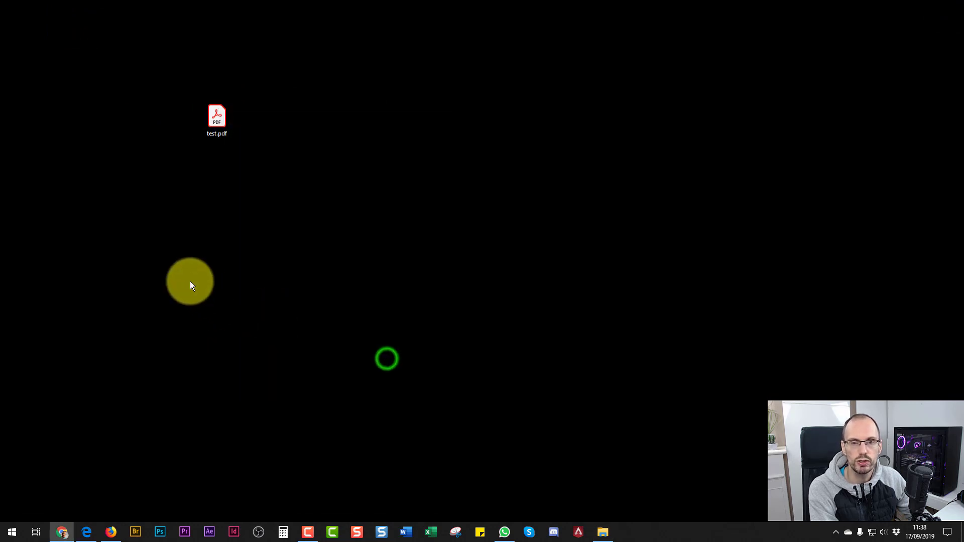
right_click(216, 118)
click(263, 367)
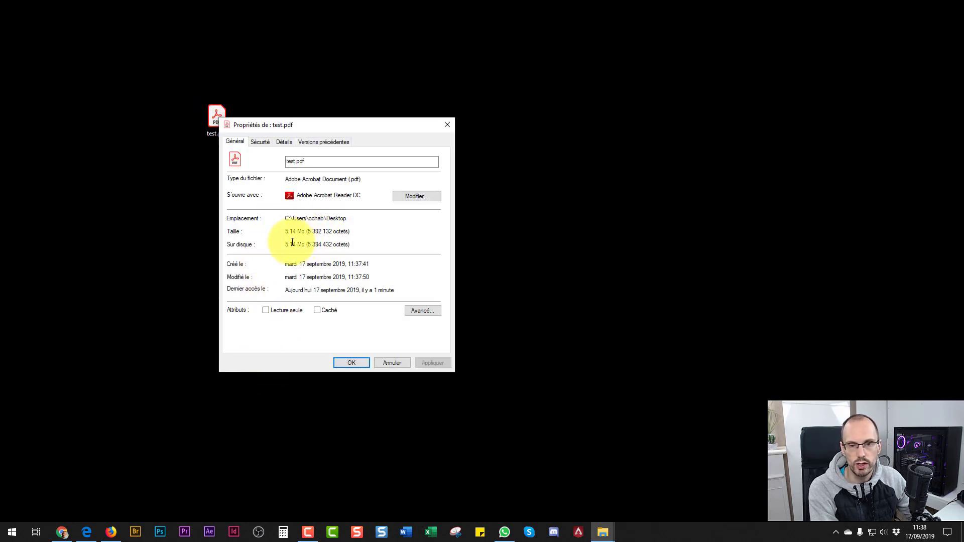
click(386, 359)
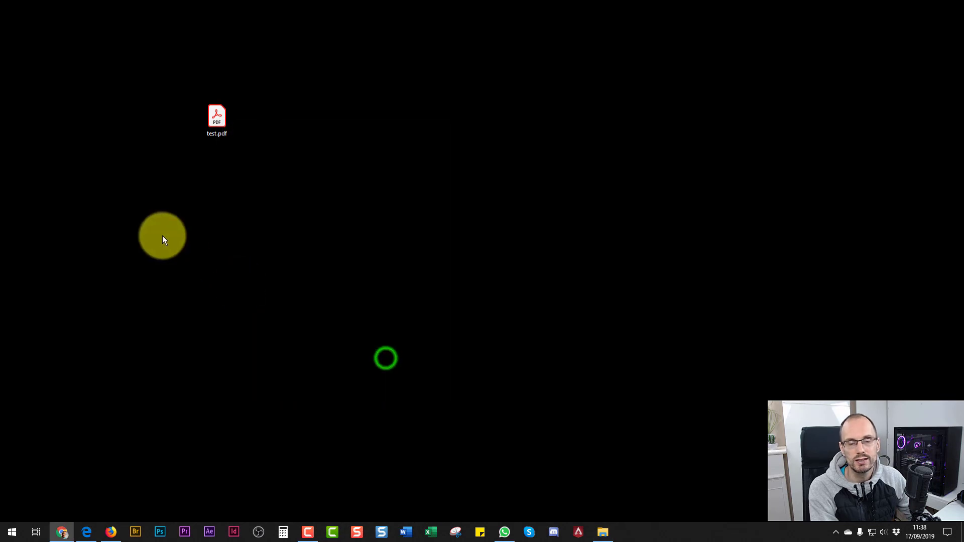
Step: Switch to Microsoft Edge and open the "Ma véritable trousse à outil" course from the FIAC site's Formations page
click(85, 531)
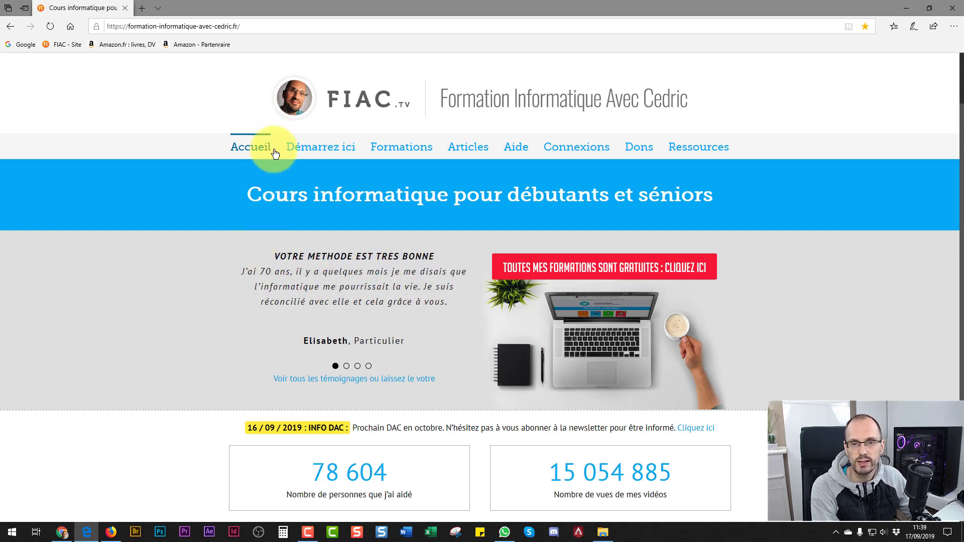
click(412, 146)
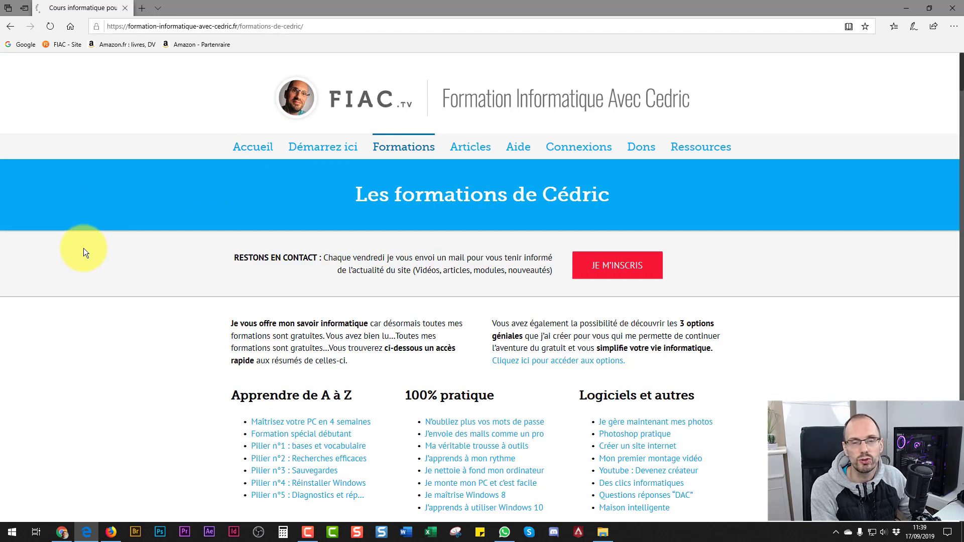
scroll(134, 278, down, 2)
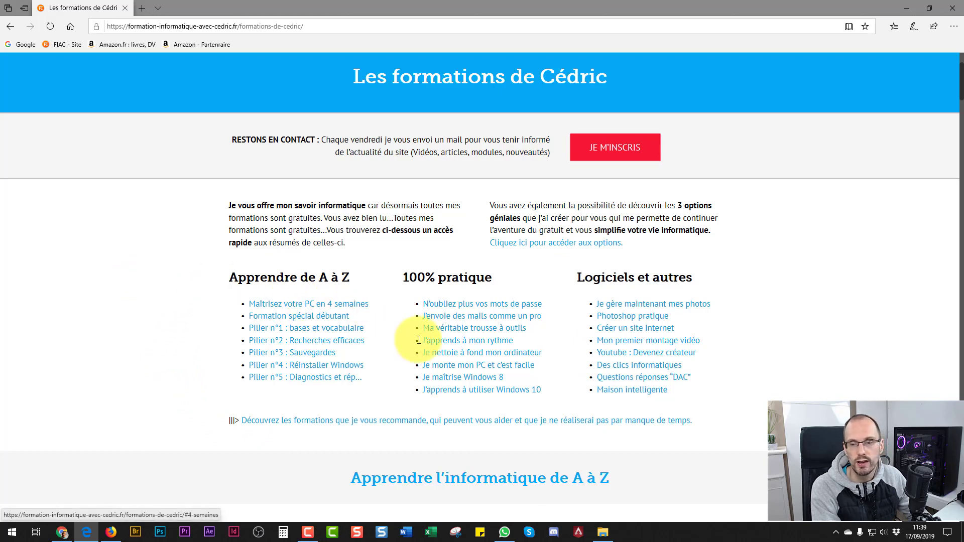
click(451, 330)
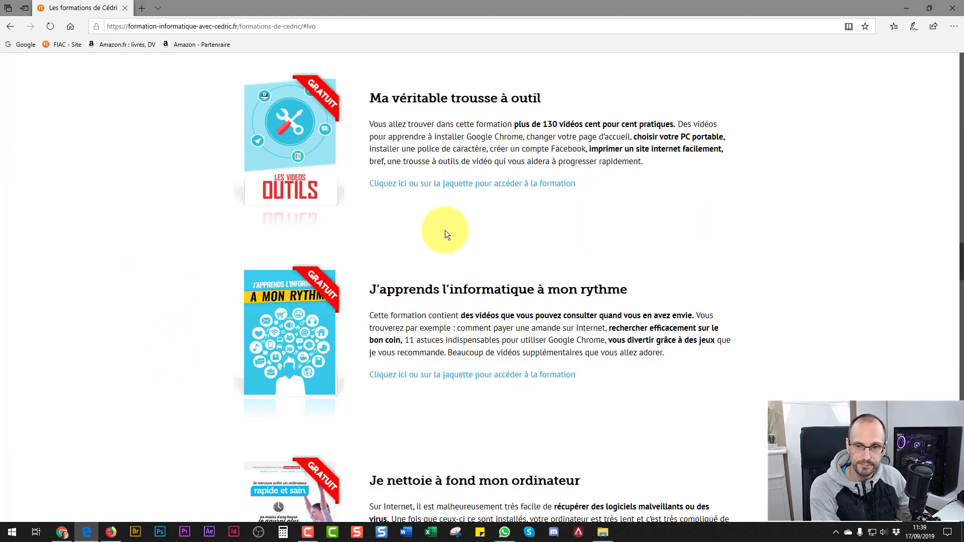
click(444, 190)
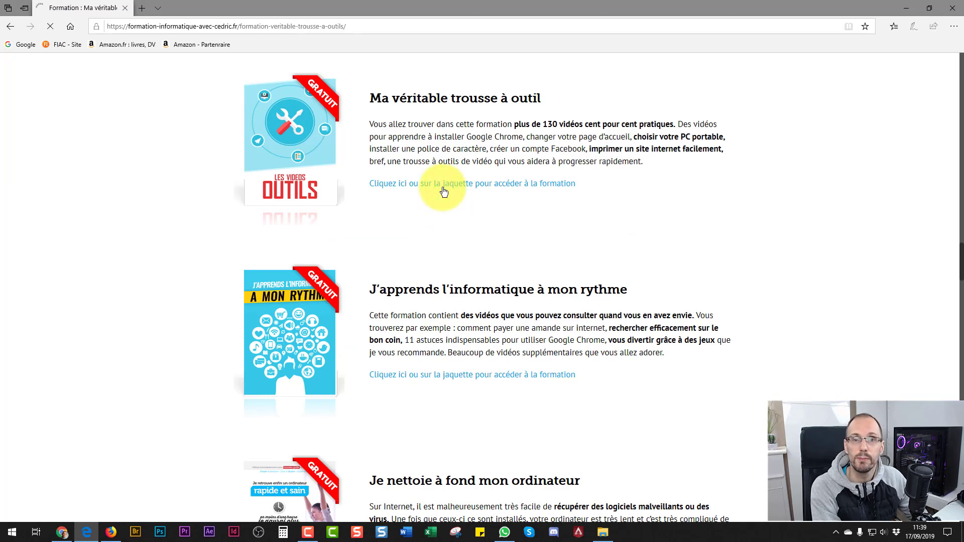
Step: Look through the chapter video lists of the "Ma véritable trousse à outils" course and view the site's Aide options
scroll(121, 251, down, 12)
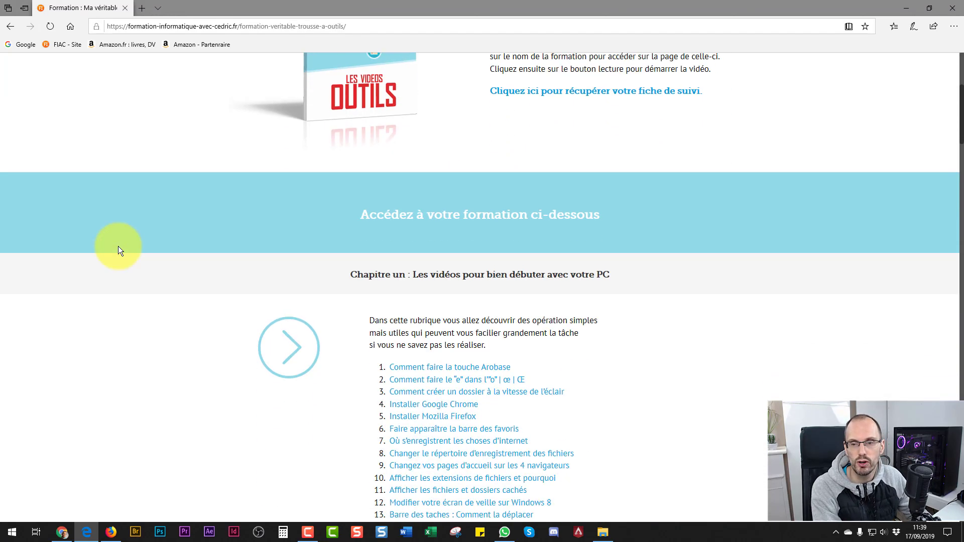
scroll(120, 248, down, 15)
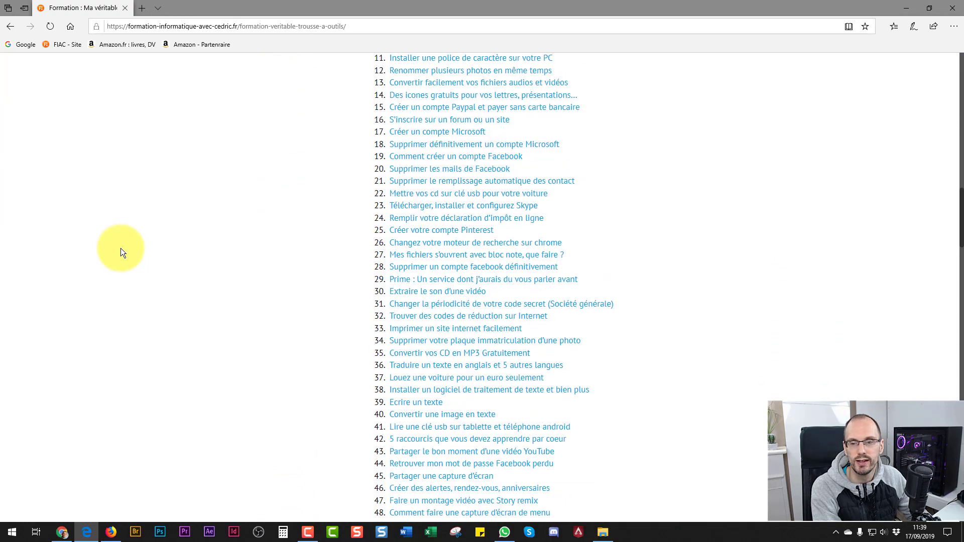
scroll(122, 248, down, 15)
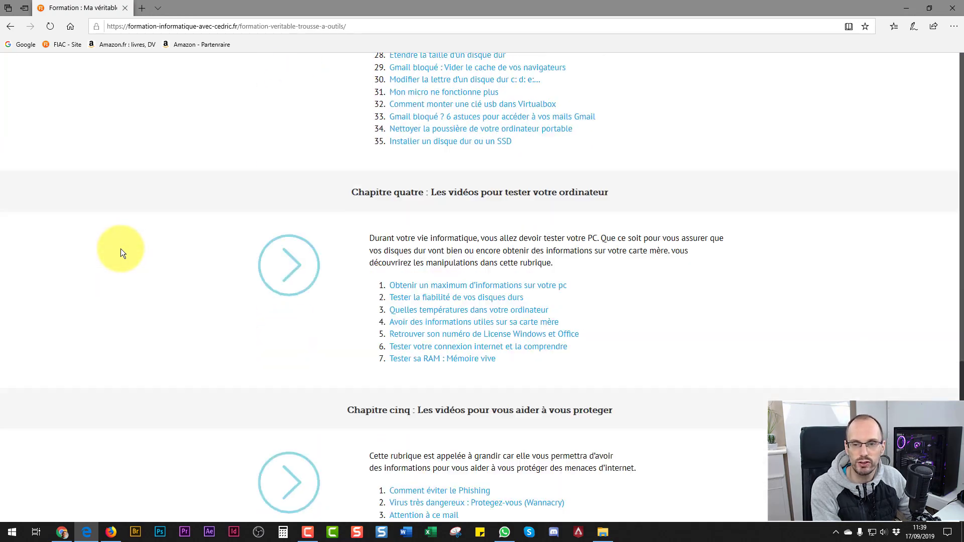
scroll(309, 252, up, 20)
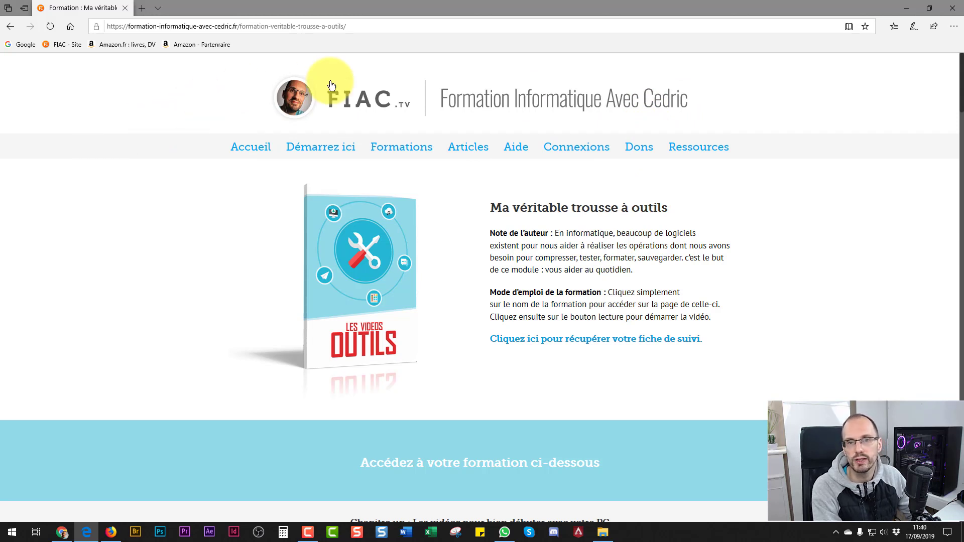
mouse_move(513, 151)
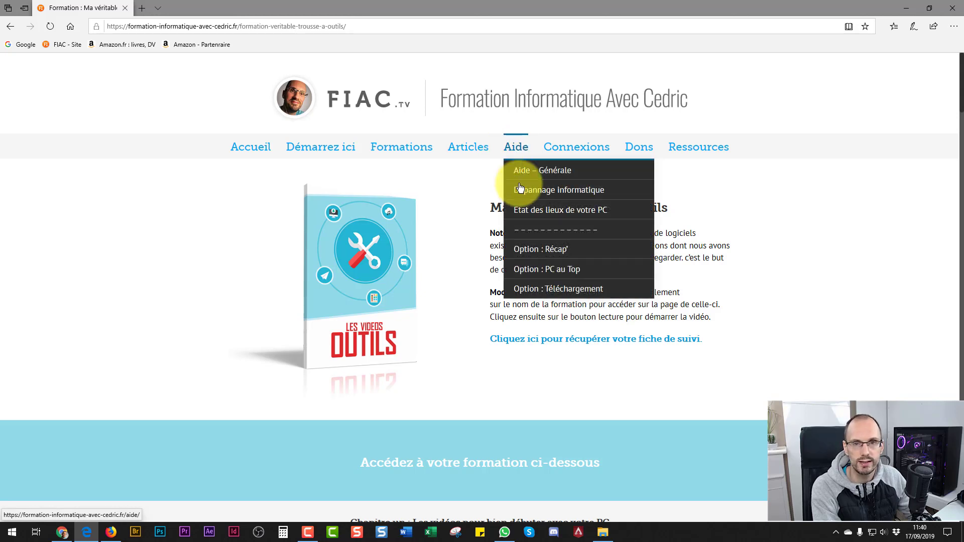